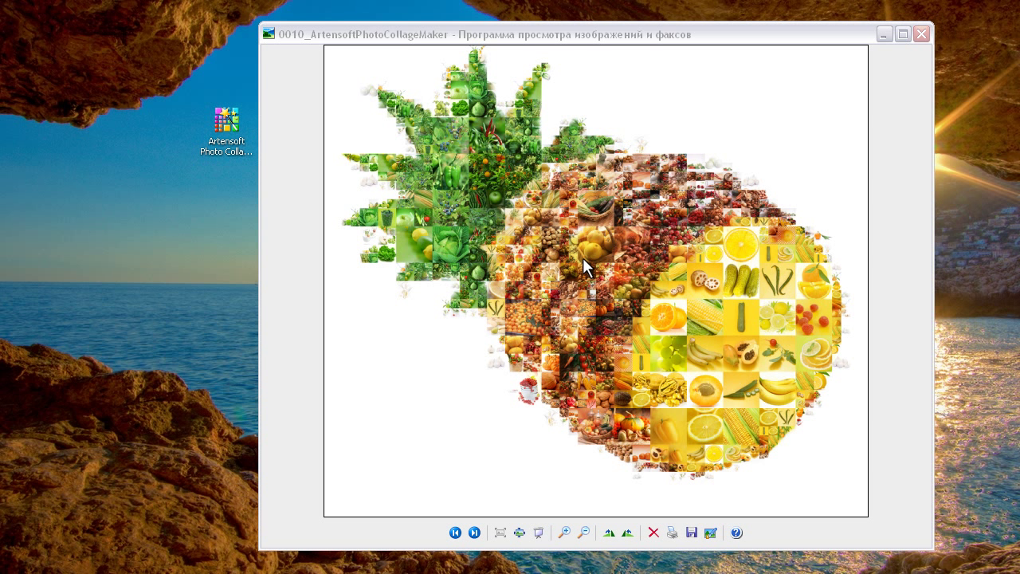
Launch Artensoft Photo Collage Maker and load the image 0010 from the Коллаж folder as the main image
click(221, 142)
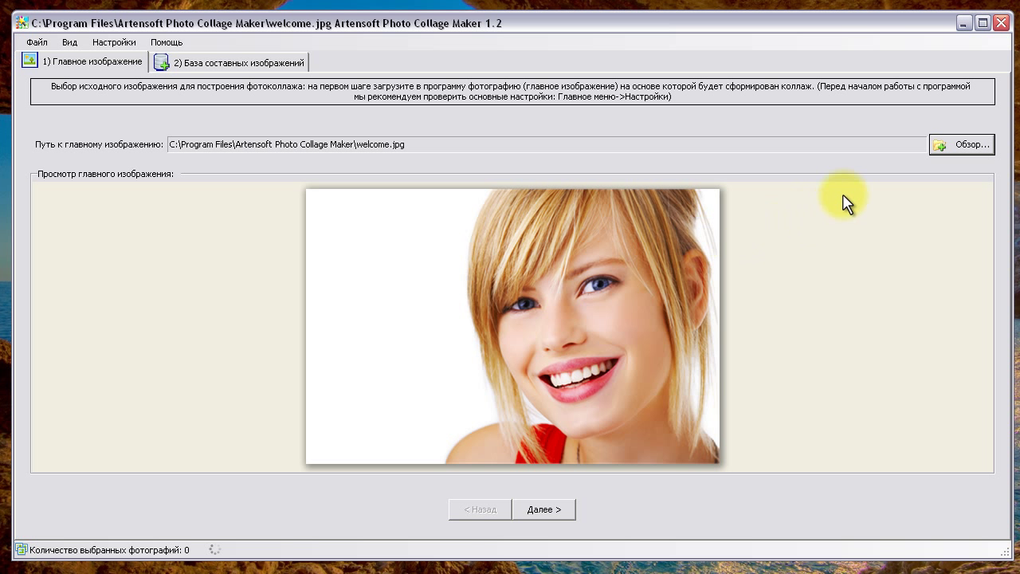
click(963, 144)
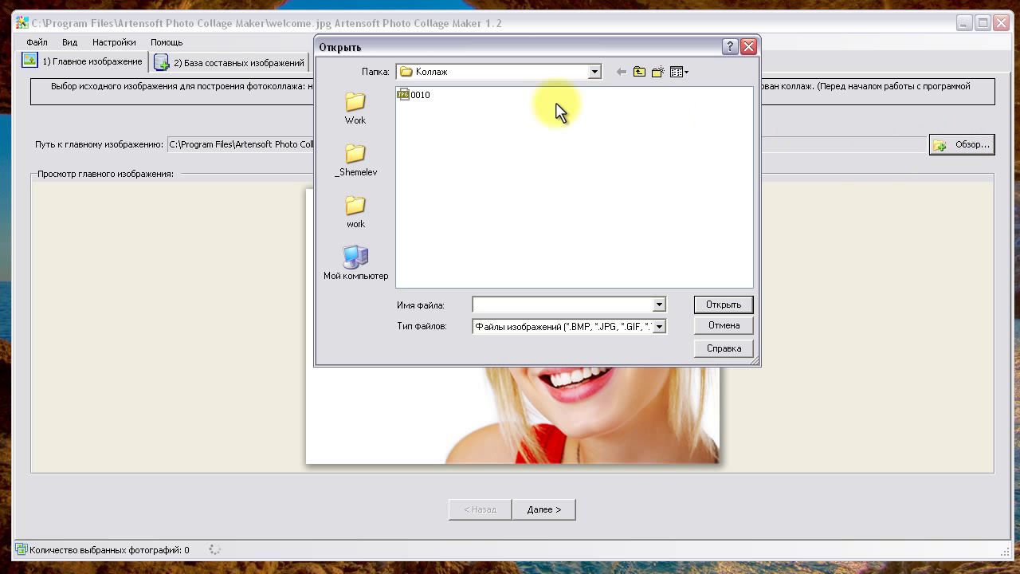
click(416, 95)
click(711, 304)
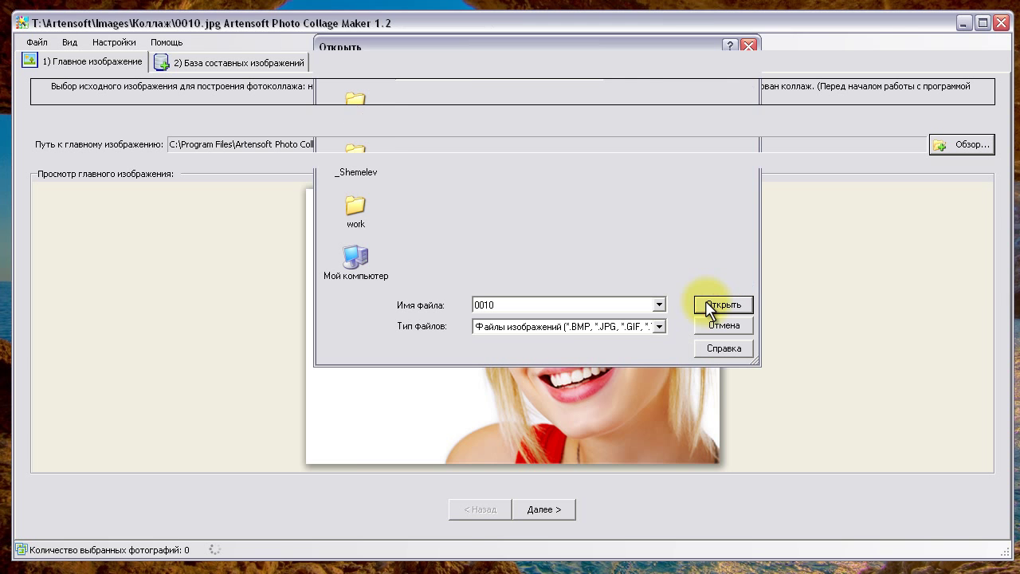
Import the Flowers folder from Bases for APCM into the mini-image base
click(205, 72)
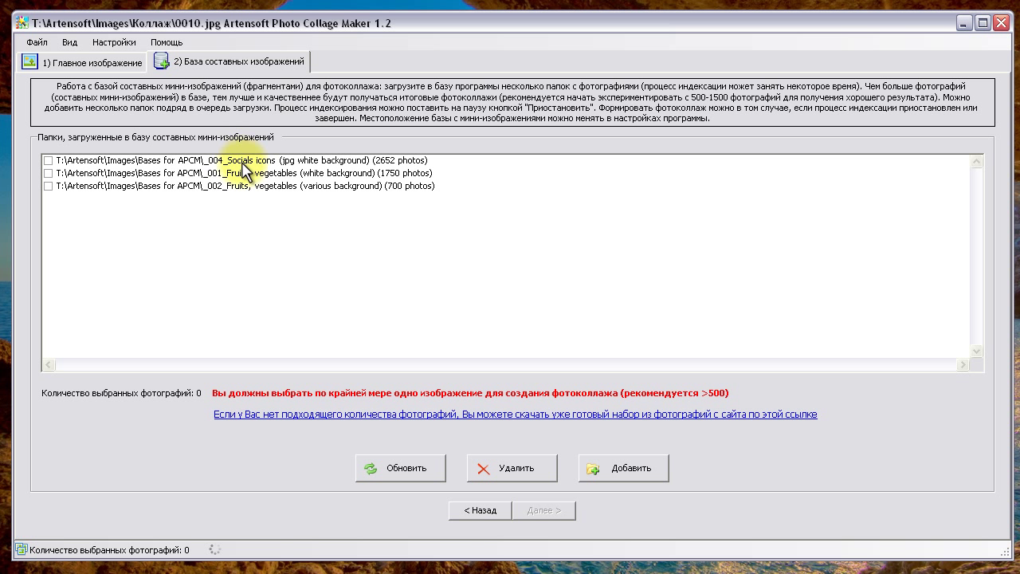
click(624, 468)
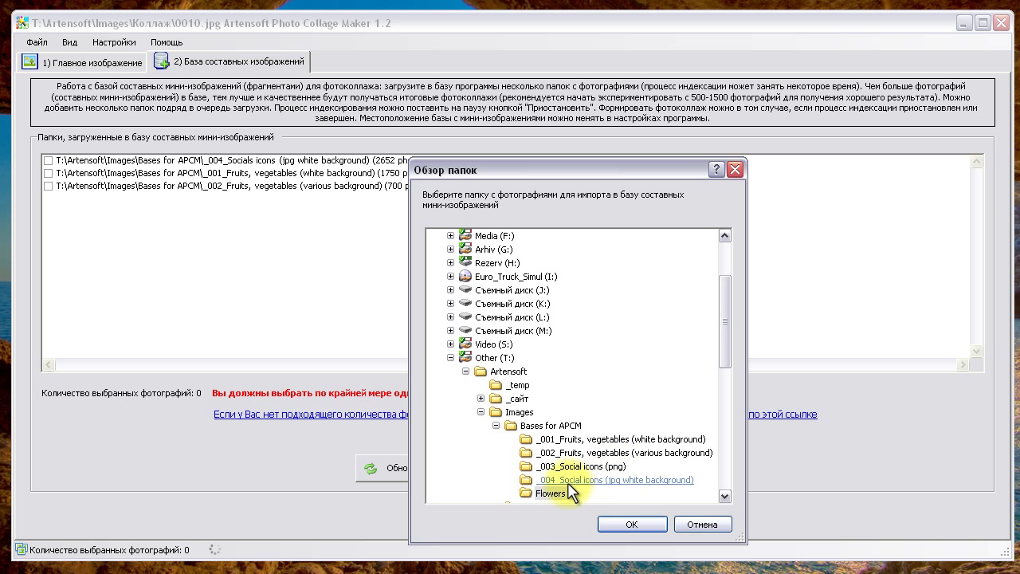
click(633, 525)
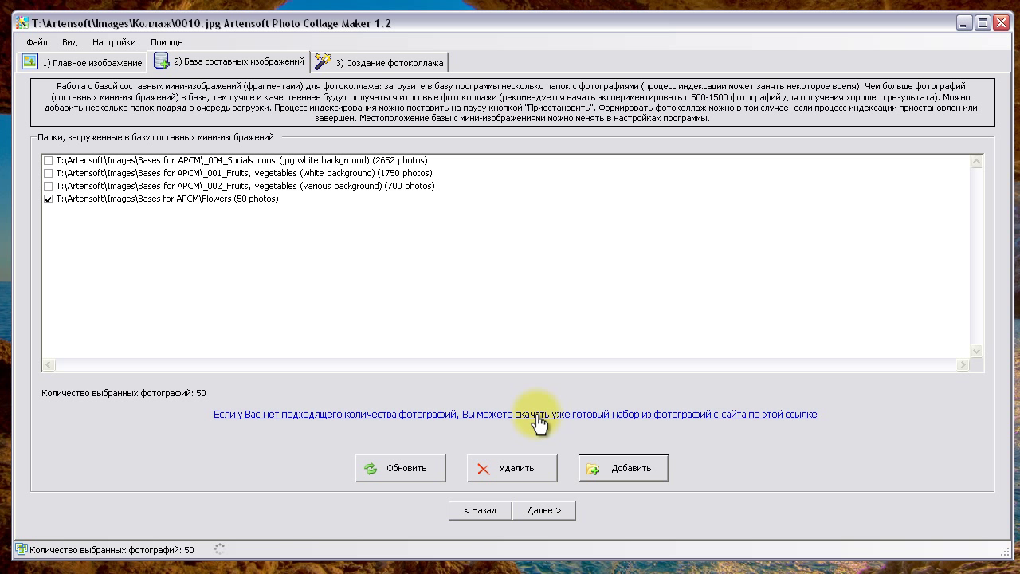
Remove the Flowers folder from the mini-image base
double_click(123, 198)
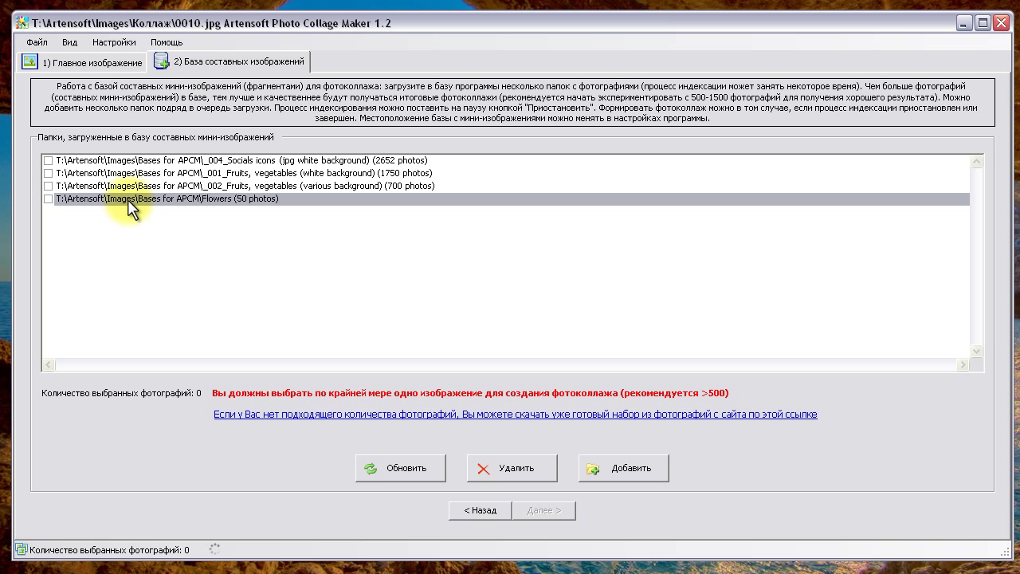
click(511, 466)
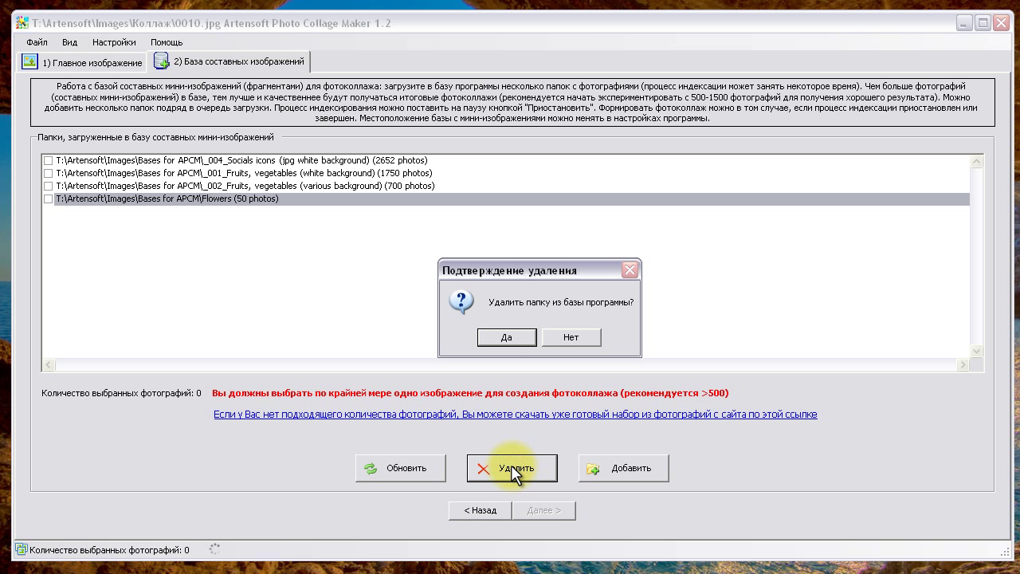
click(506, 338)
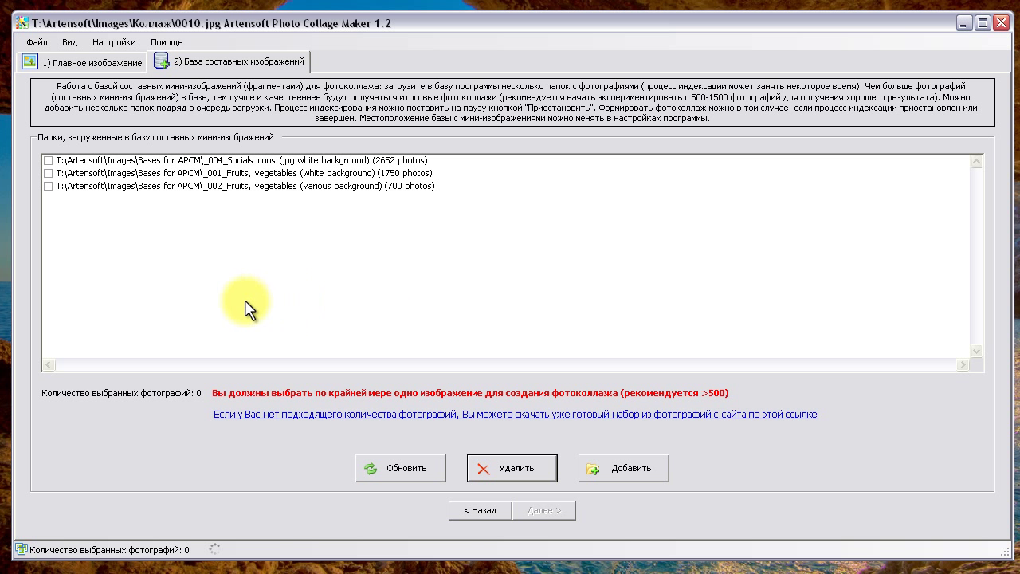
Include the _001_Fruits, vegetables (white background) and _002_Fruits, vegetables (various background) folders in the collage's image selection
click(48, 174)
click(48, 187)
click(48, 187)
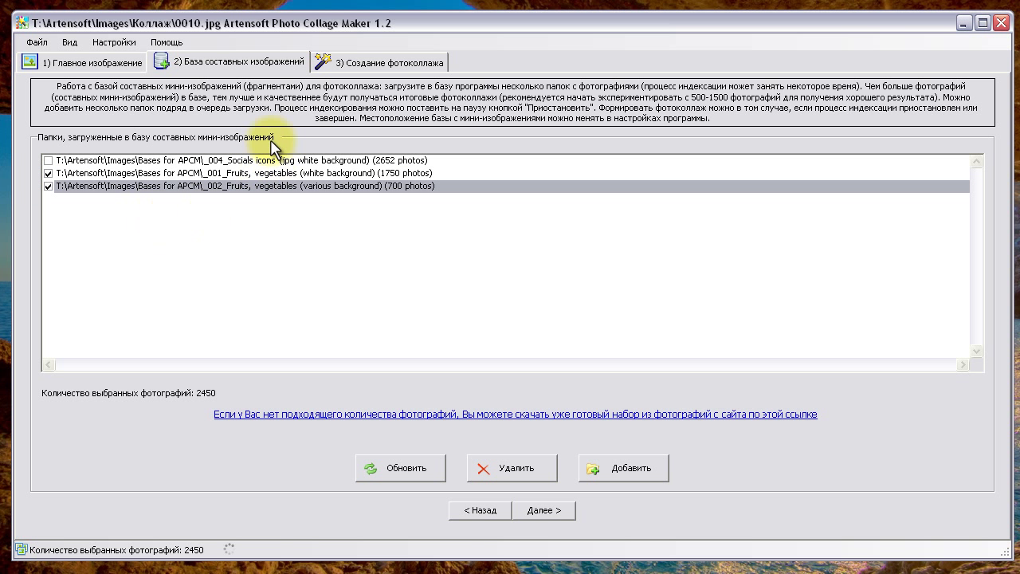
Review the additional collage creation settings: nesting levels, mini-image variants, duplicates, first level and fill area, leaving them unchanged
click(325, 61)
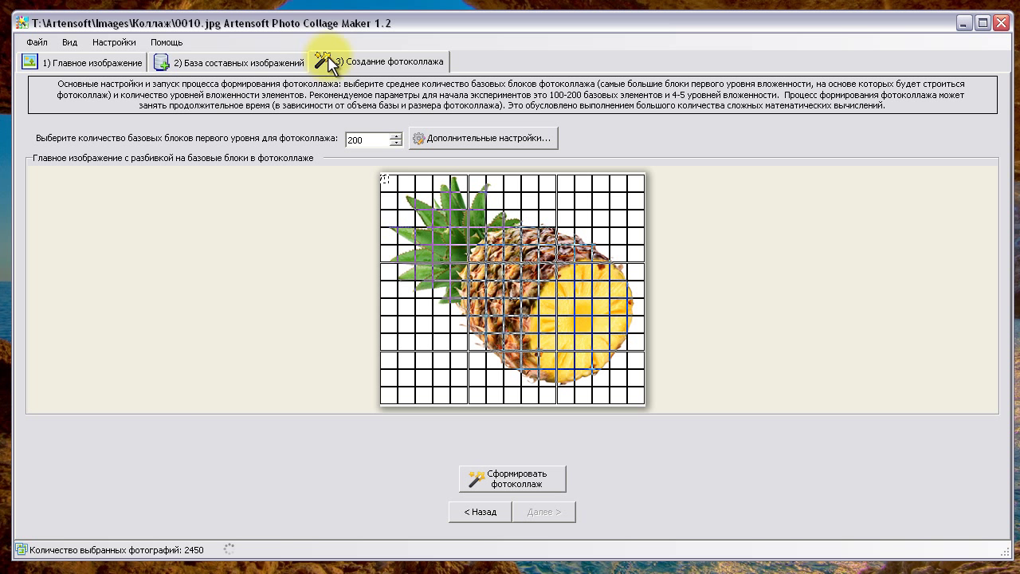
click(460, 137)
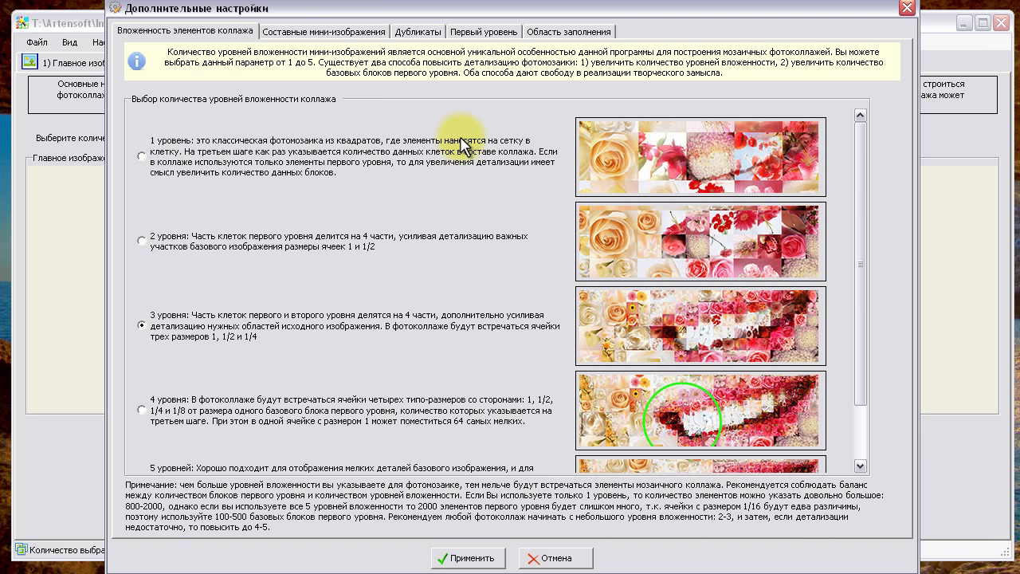
click(315, 32)
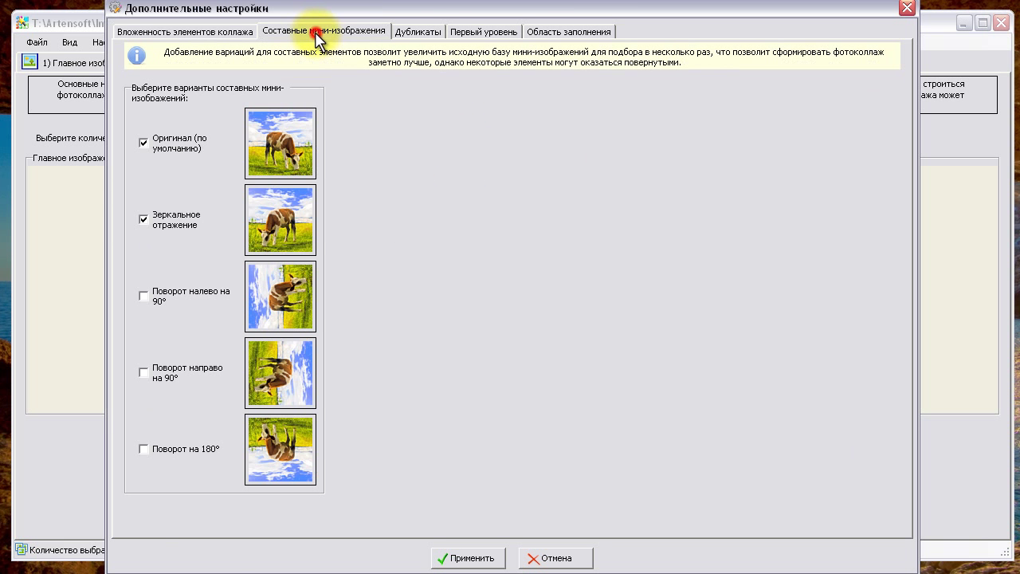
click(421, 36)
click(477, 33)
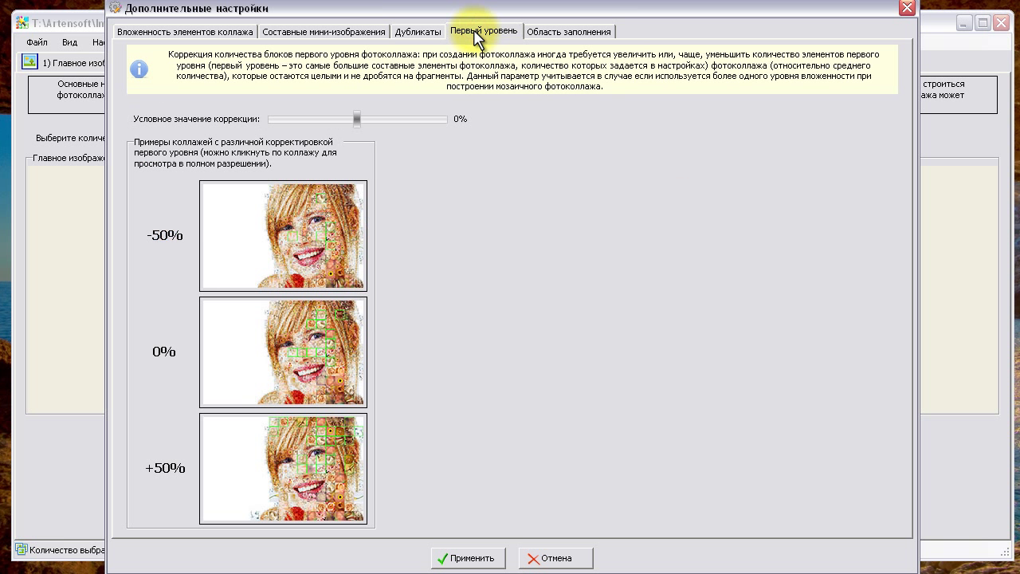
click(562, 32)
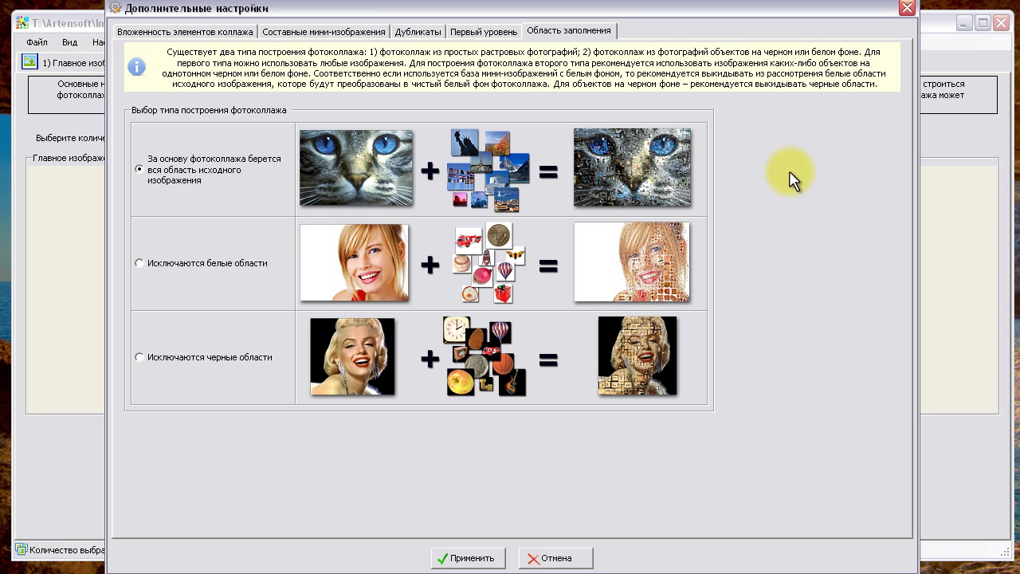
click(908, 9)
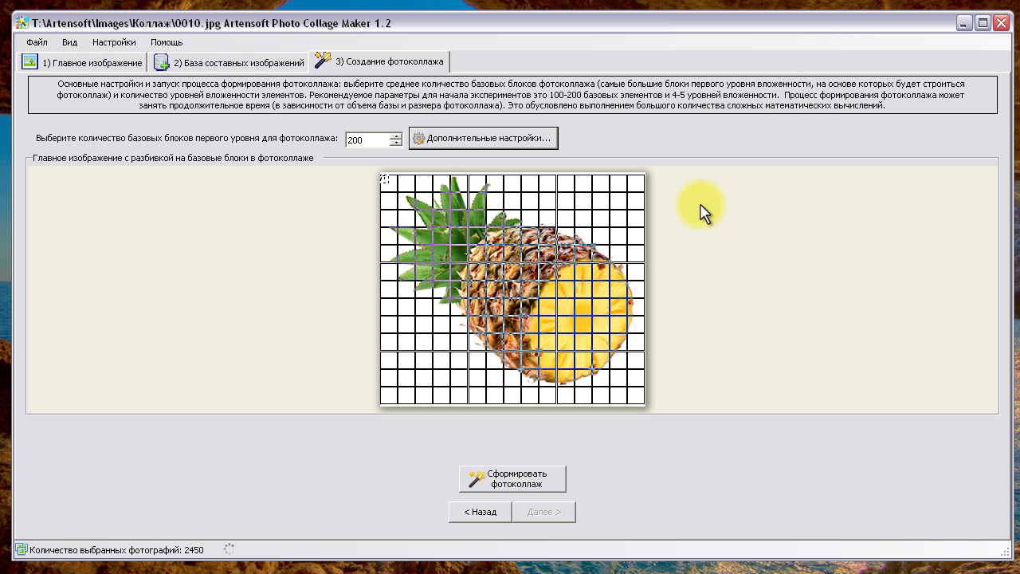
Generate the photo collage and replace the green pepper cell in the pineapple's yellow area with a banana image
click(507, 482)
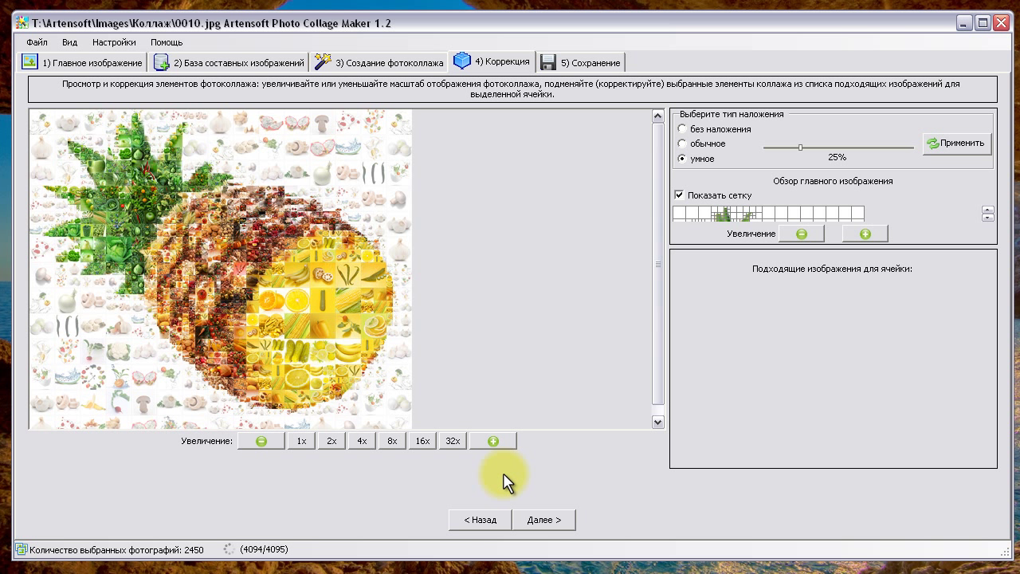
click(342, 273)
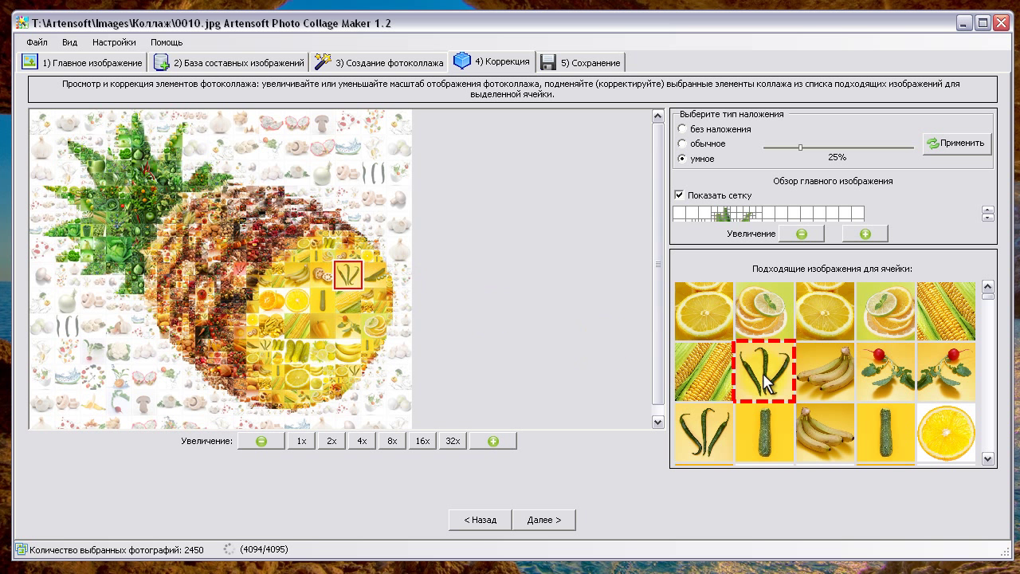
click(818, 428)
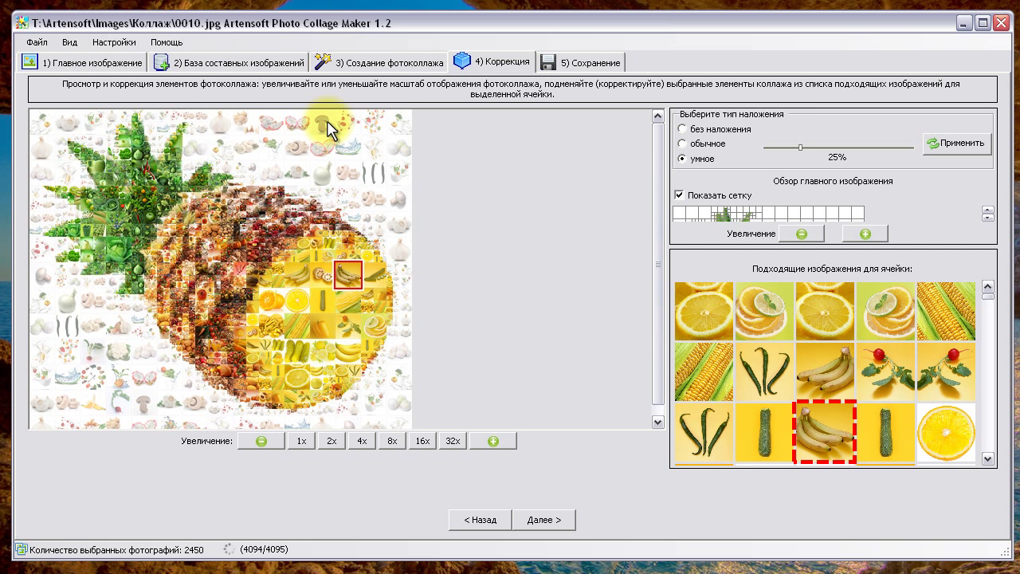
Set the fill area to exclude white areas (Исключаются белые области) and generate the photo collage again
click(355, 61)
click(455, 140)
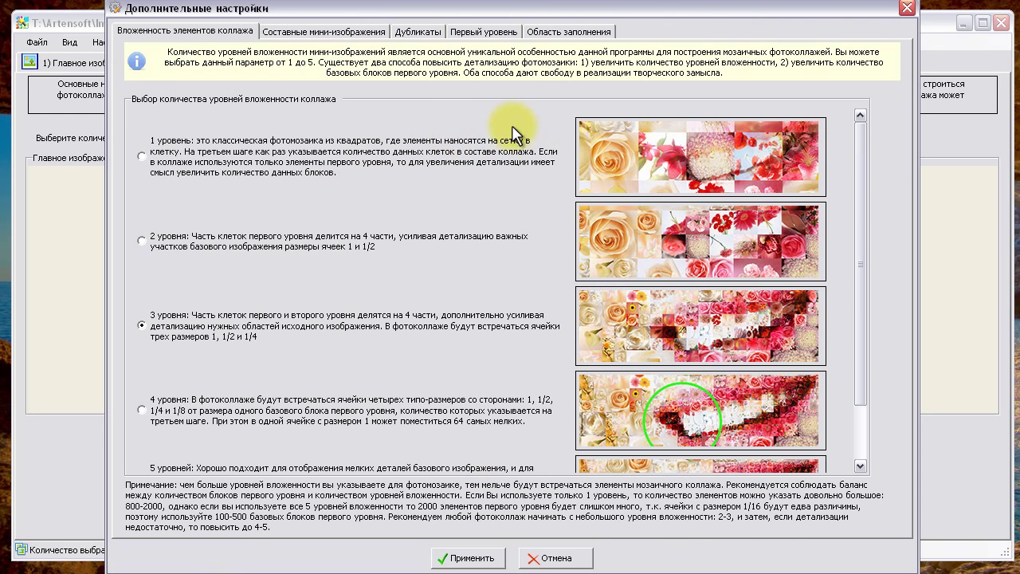
click(547, 32)
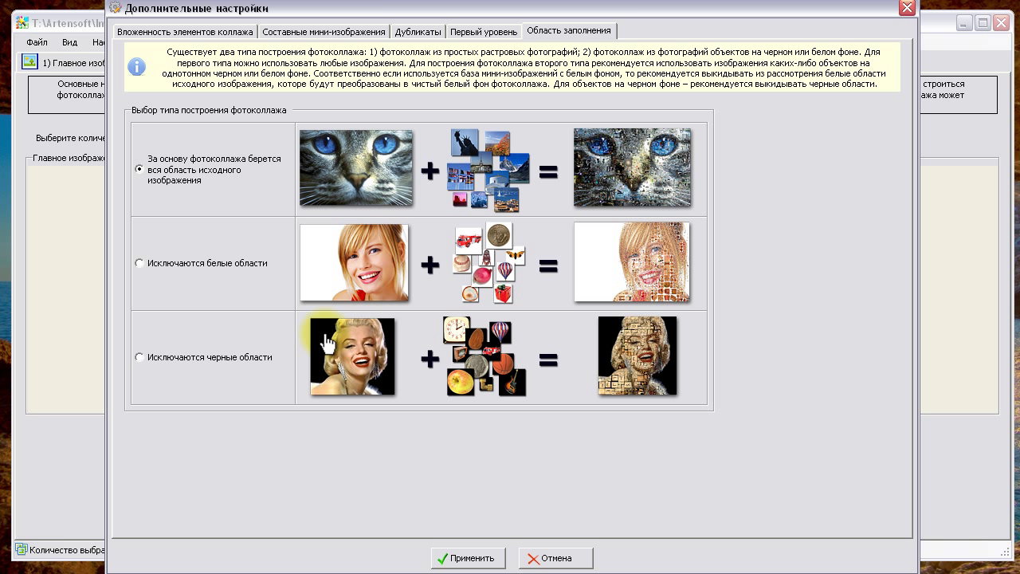
click(196, 265)
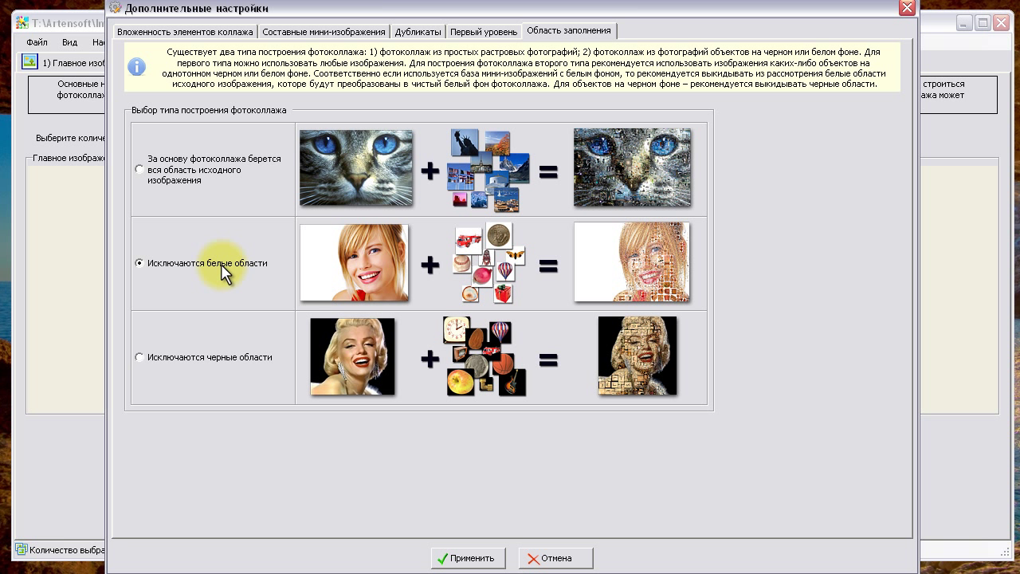
click(451, 558)
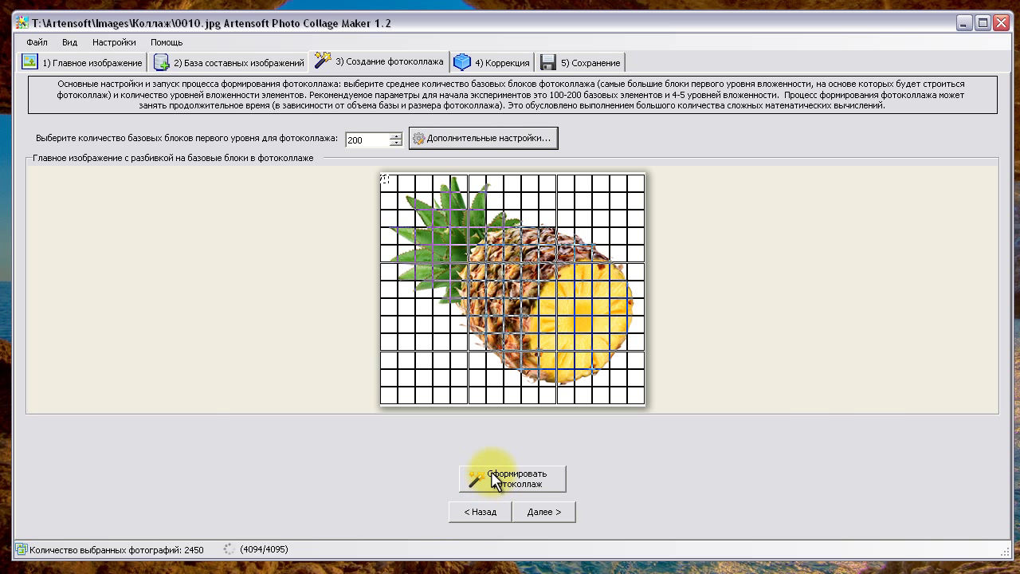
click(493, 477)
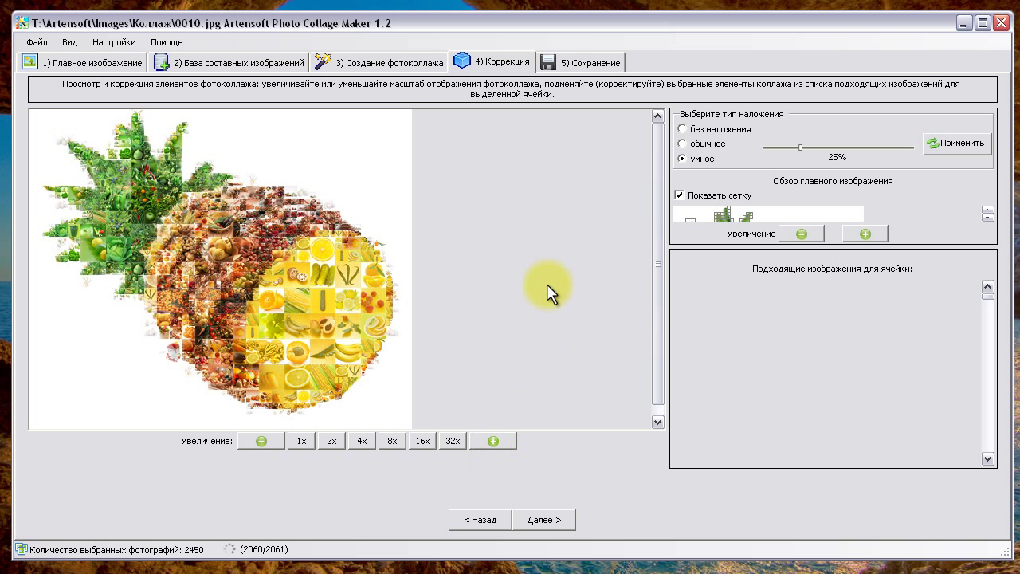
Save the collage at 12060*10452 pixels as the JPEG file 0010_ArtensoftPhotoCollageMaker on drive C
click(566, 62)
drag(422, 156, 501, 158)
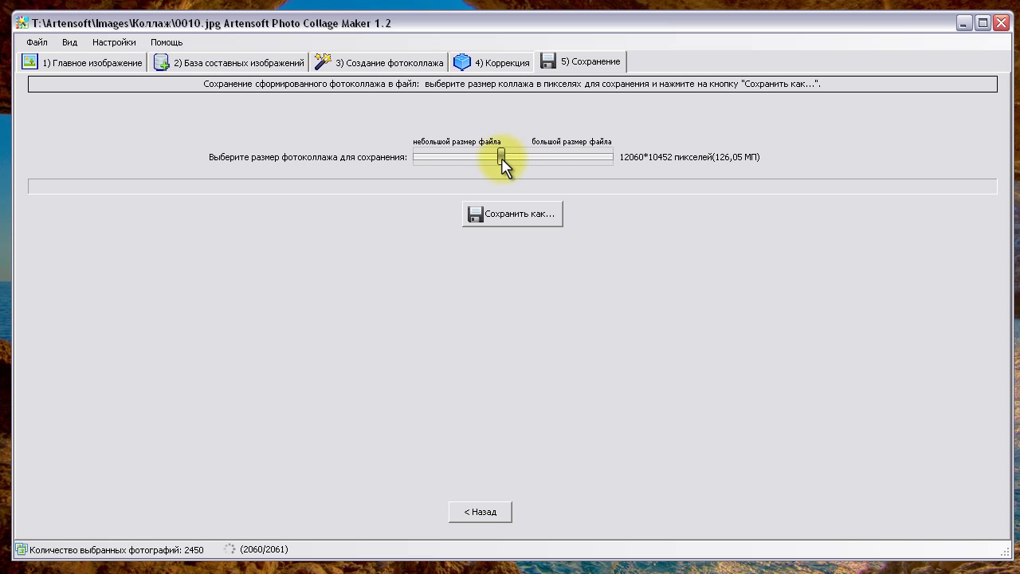
click(500, 212)
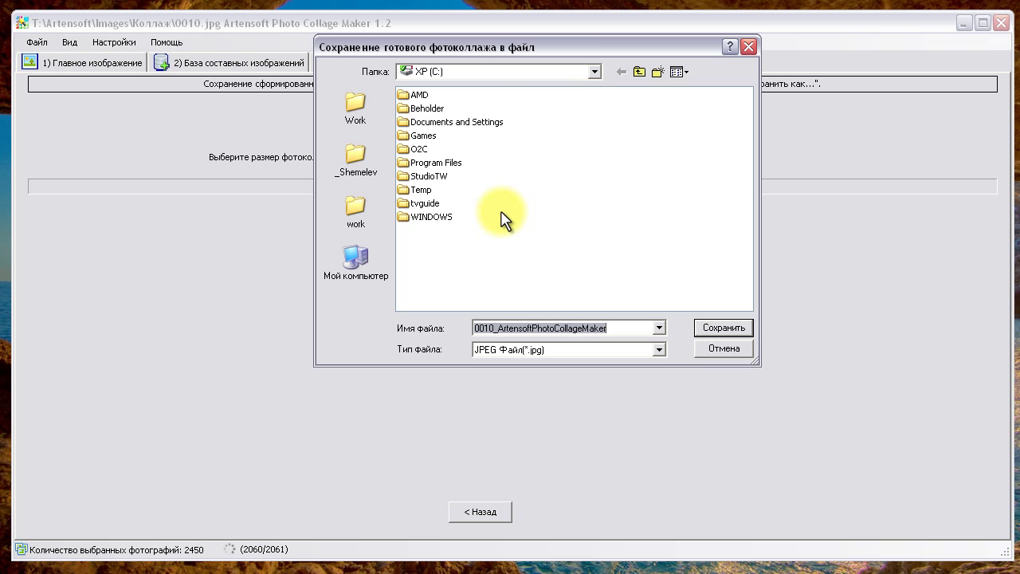
click(718, 326)
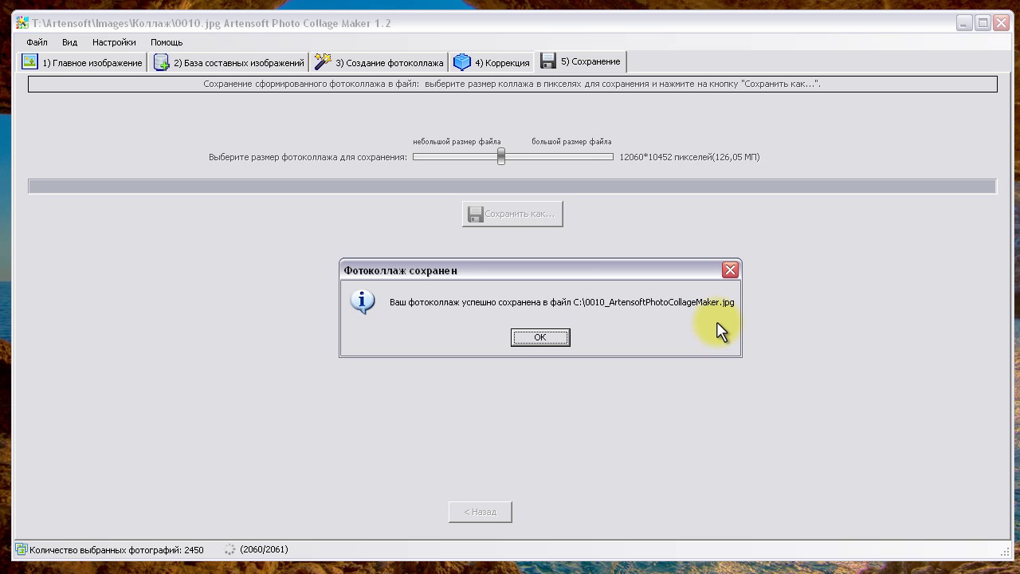
click(552, 336)
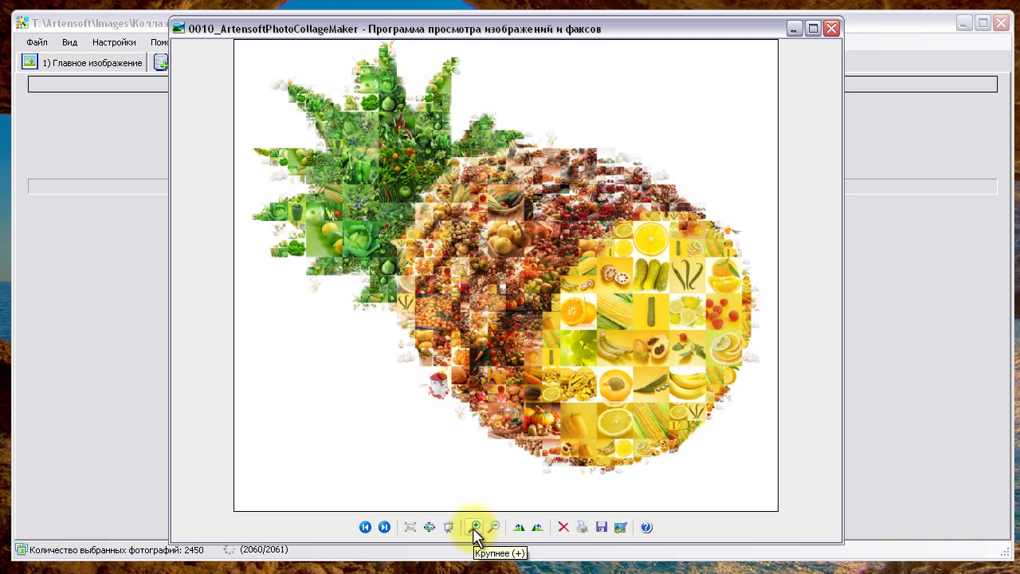
Examine the individual fruit and vegetable fragments of the saved pineapple collage up close in the image viewer
click(474, 527)
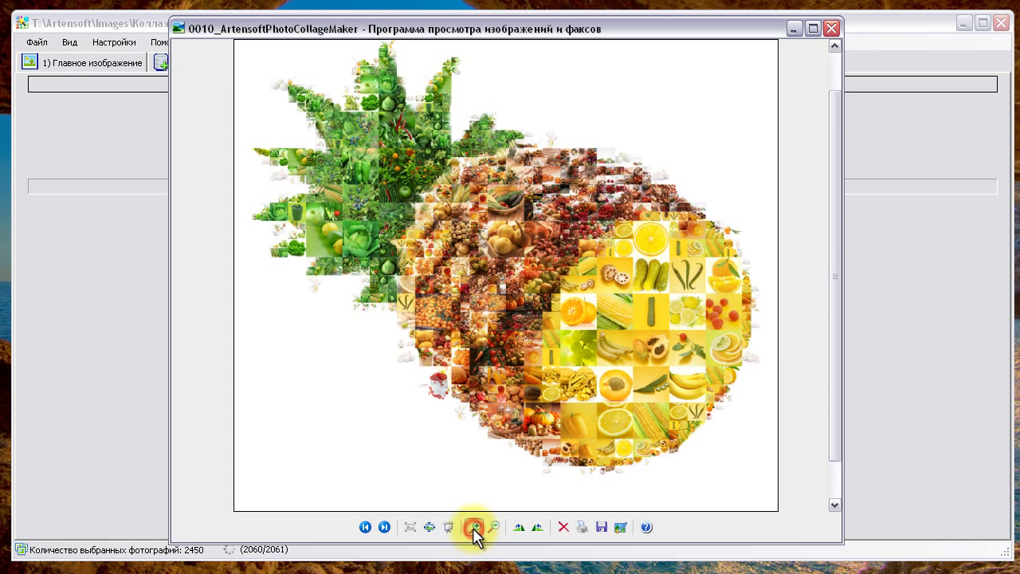
click(474, 527)
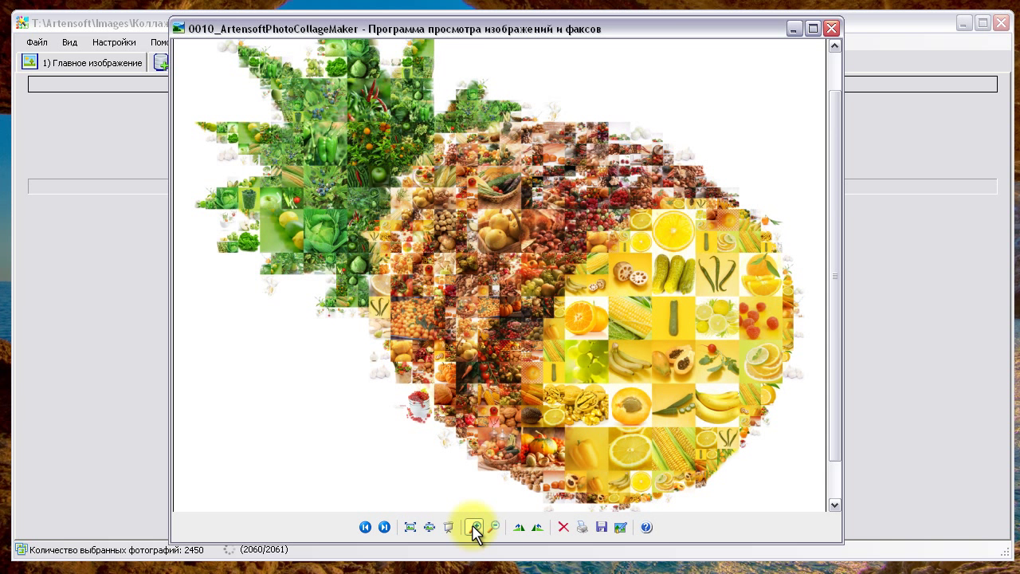
click(474, 527)
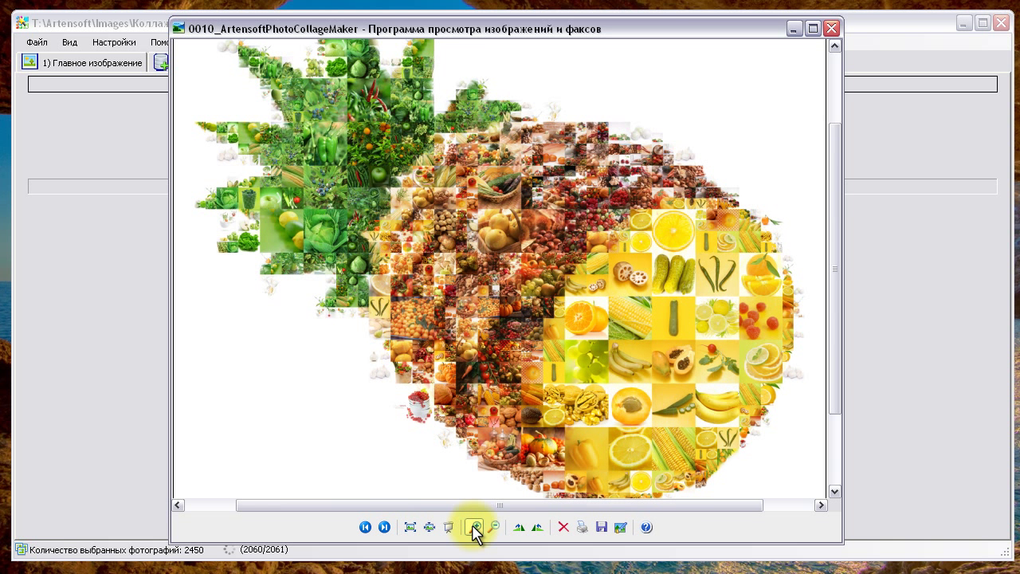
click(475, 527)
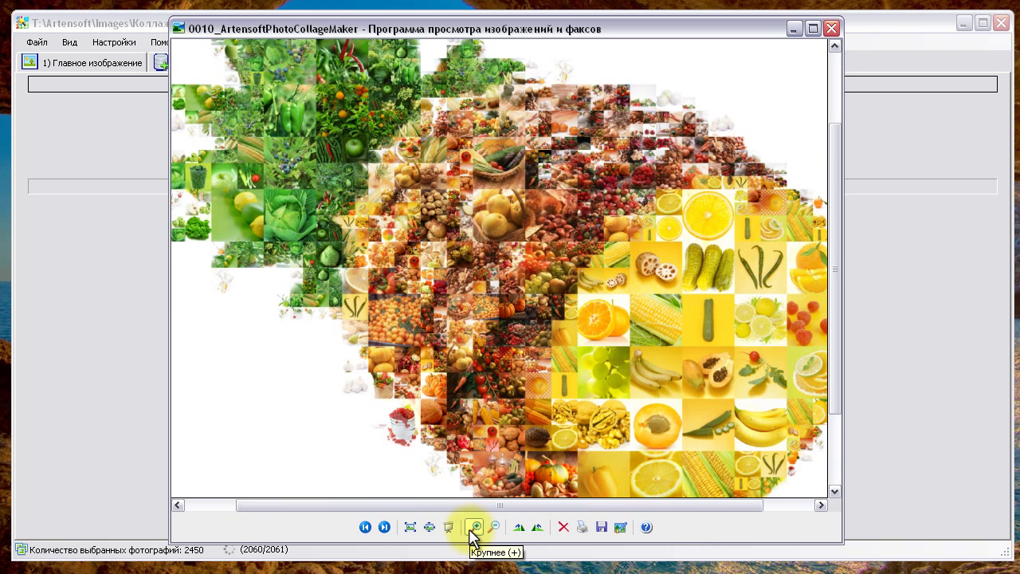
click(544, 401)
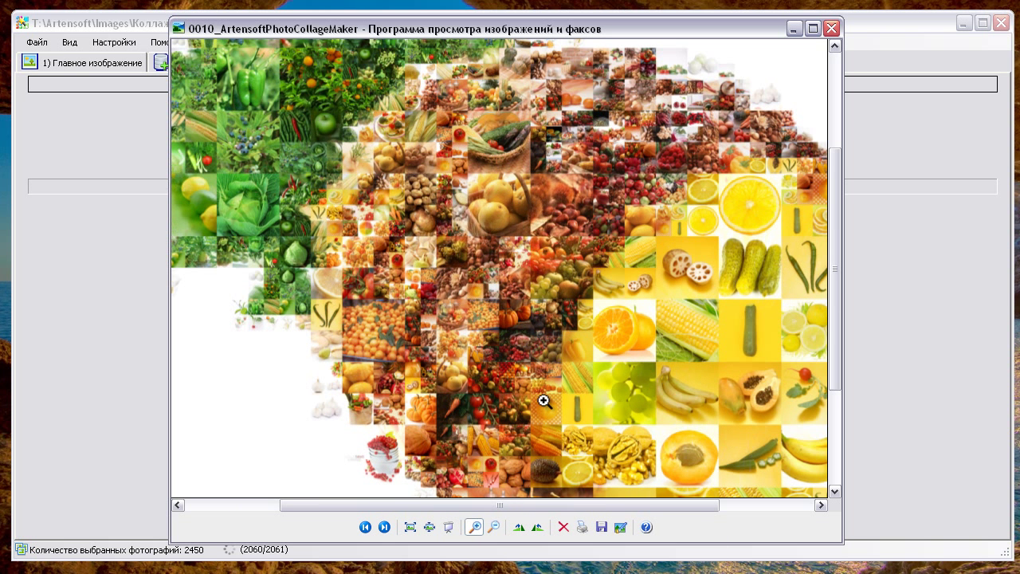
click(473, 527)
click(537, 348)
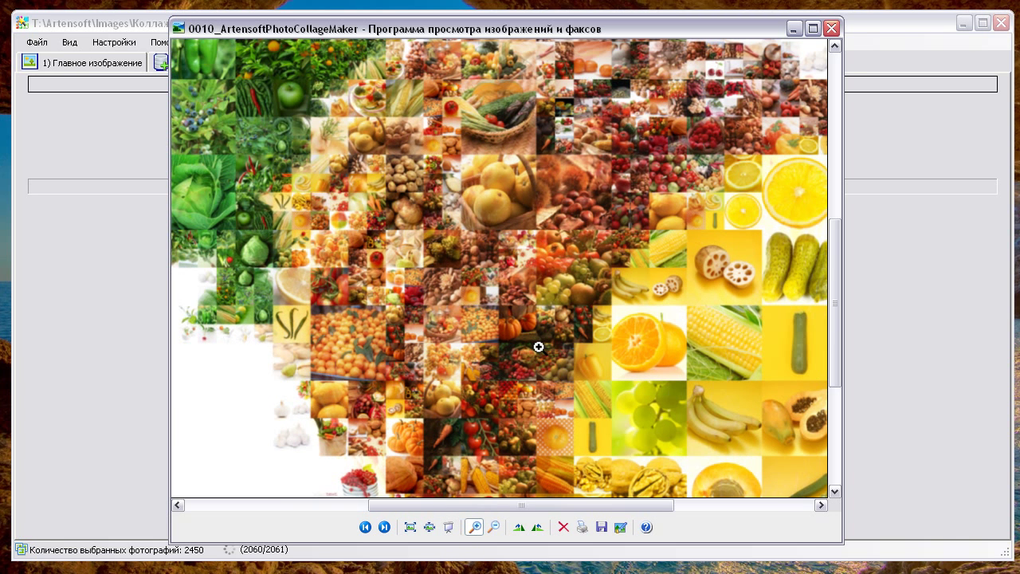
click(682, 326)
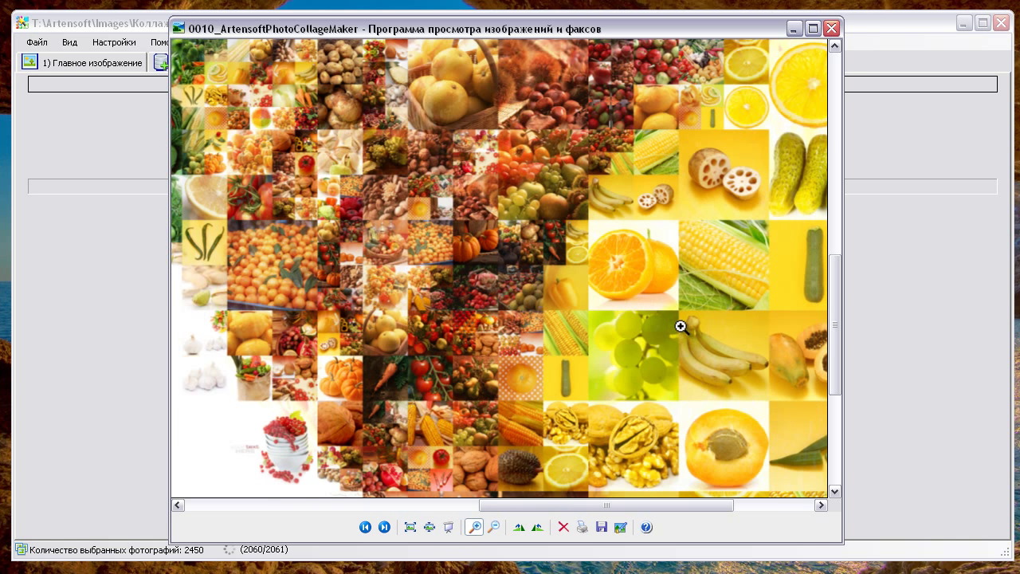
click(682, 327)
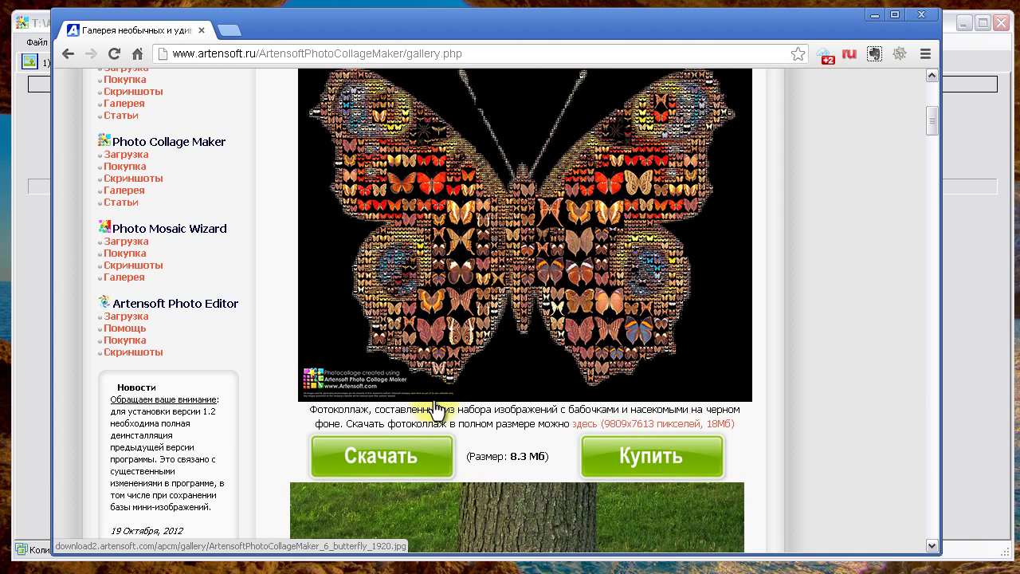
Look over the Photo Collage Maker gallery page on artensoft.ru around the butterfly collage
scroll(437, 411, up, 3)
scroll(437, 411, up, 2)
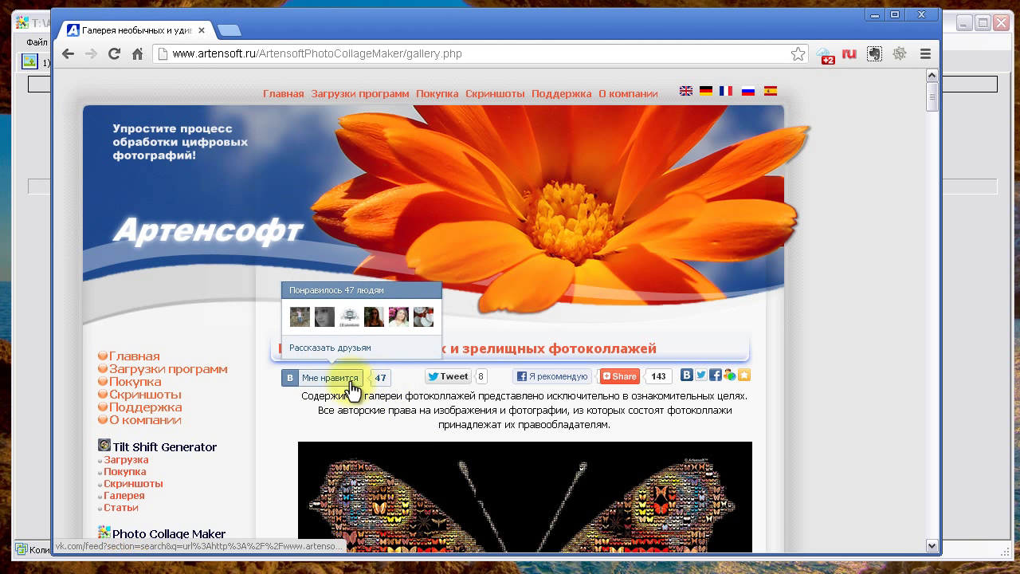
scroll(161, 455, down, 3)
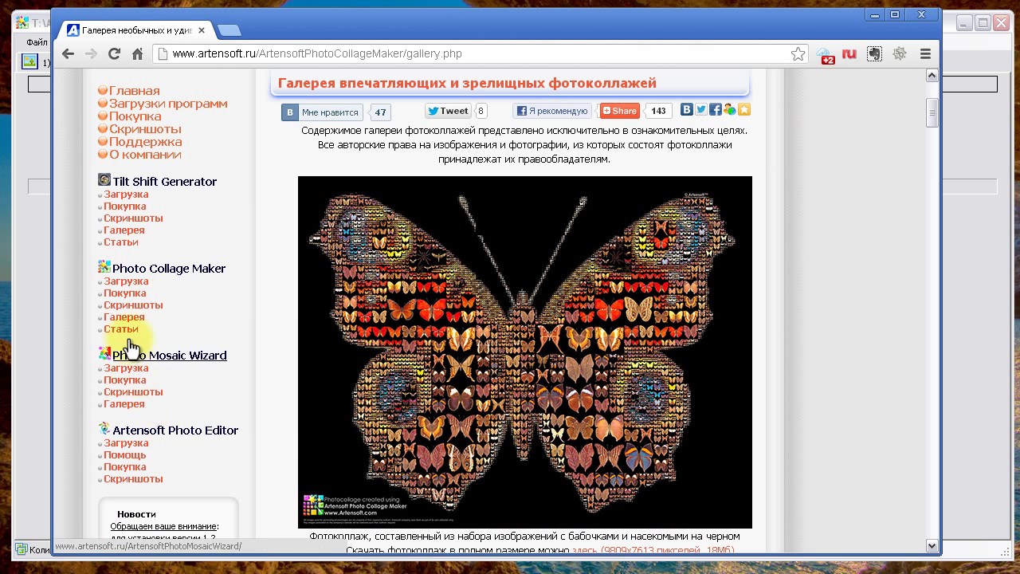